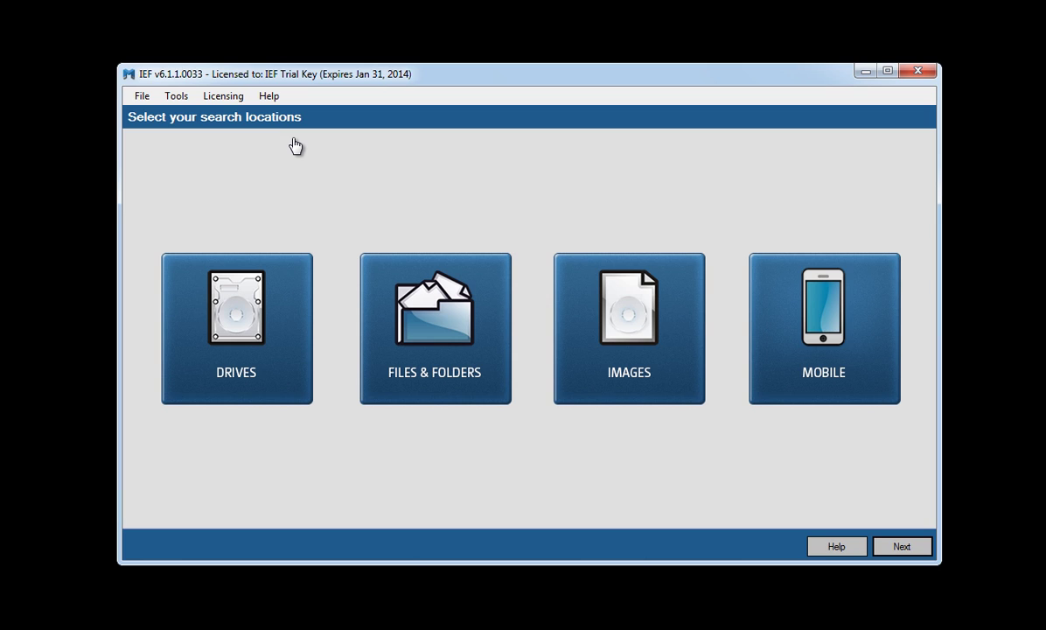
Add the Flash Disk.E01 image as a full-search location covering the entire disk and continue to the artifact selection
click(626, 323)
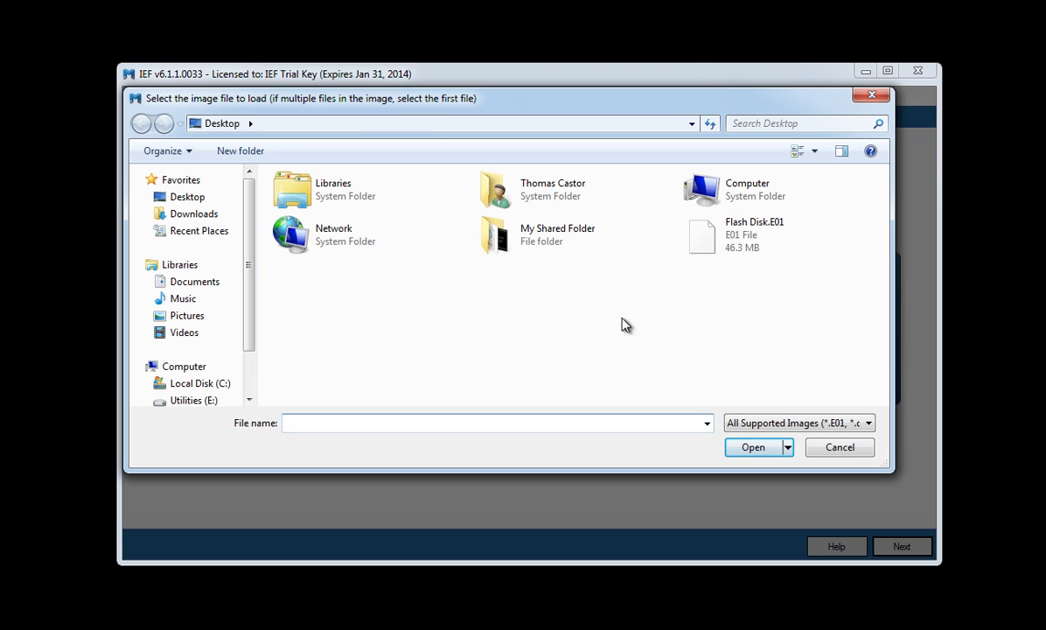
click(753, 235)
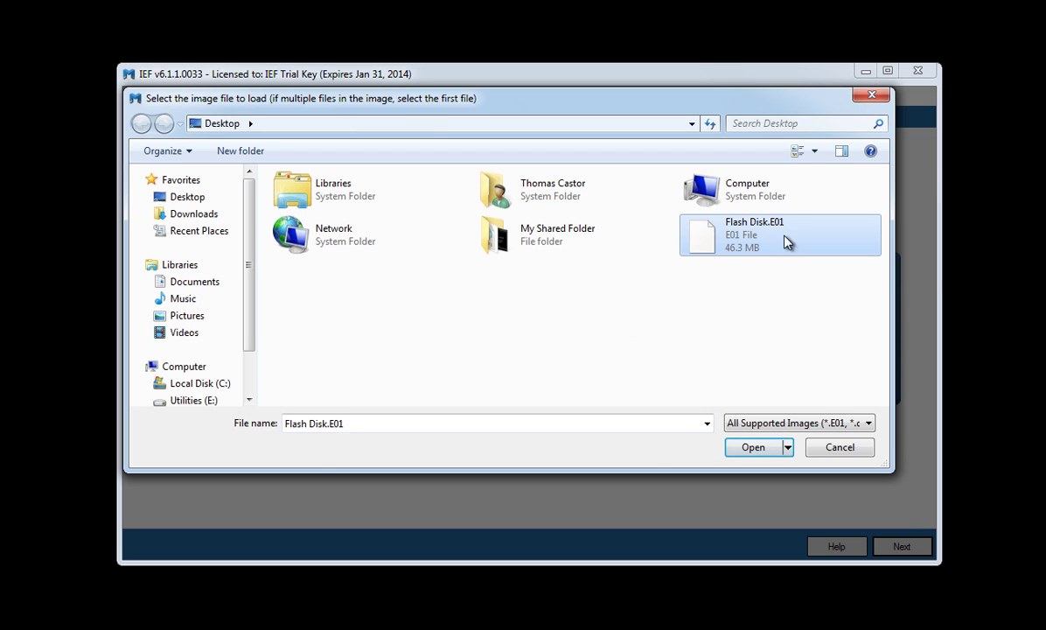
click(755, 453)
click(822, 464)
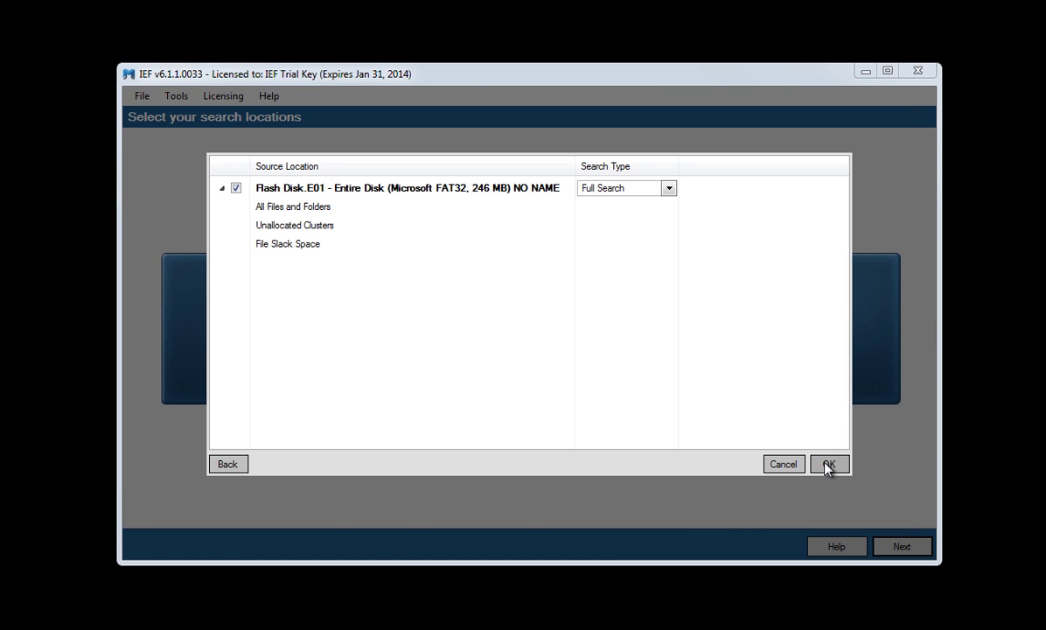
click(828, 466)
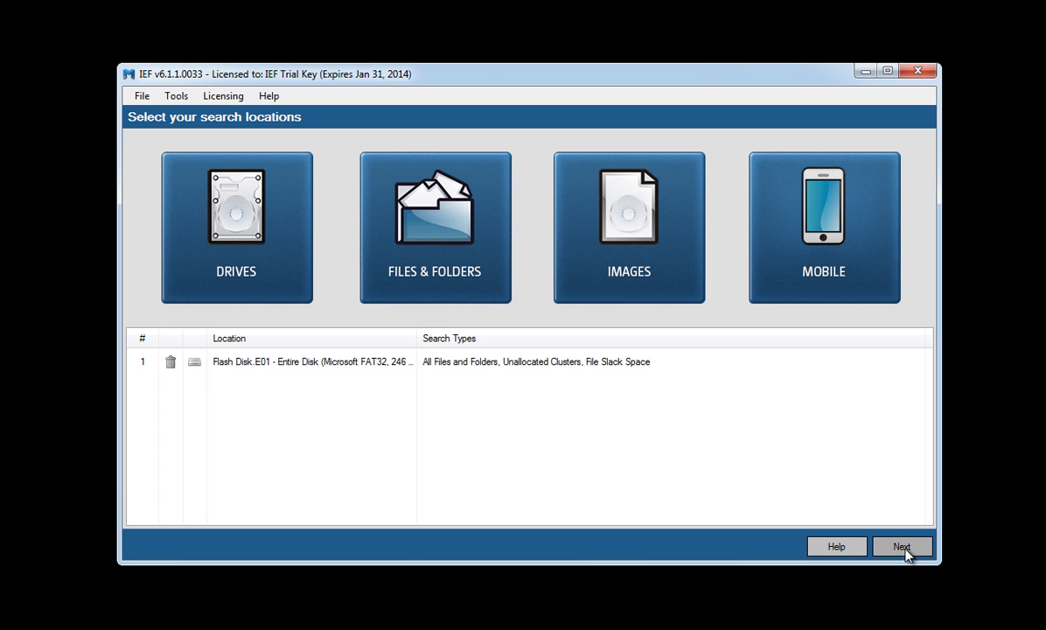
click(906, 550)
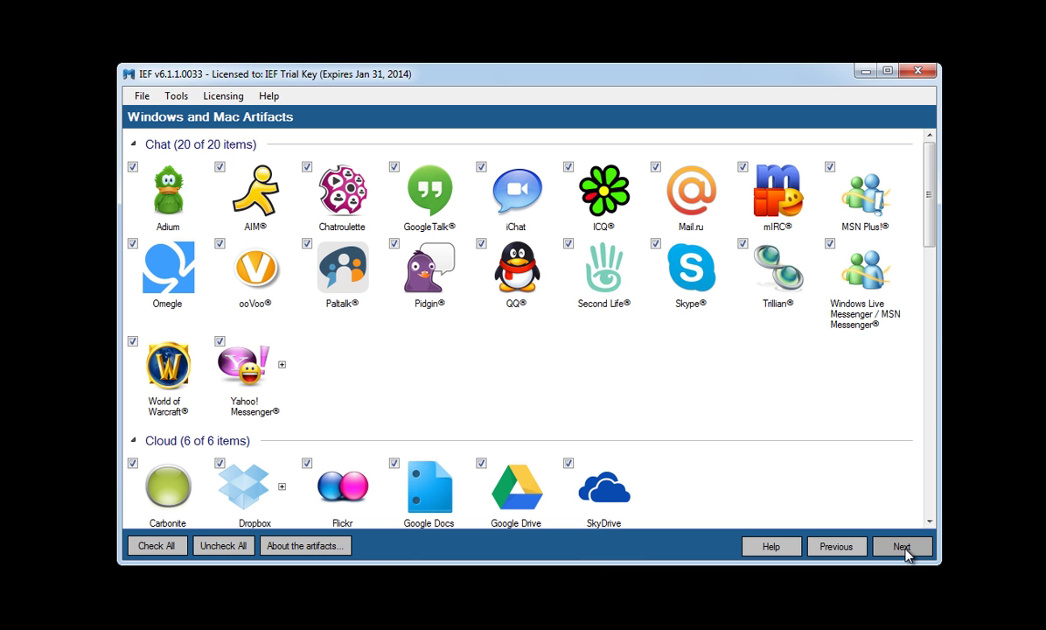
Limit the artifact search to Videos only and start finding evidence with the default output path and case folder name
click(216, 548)
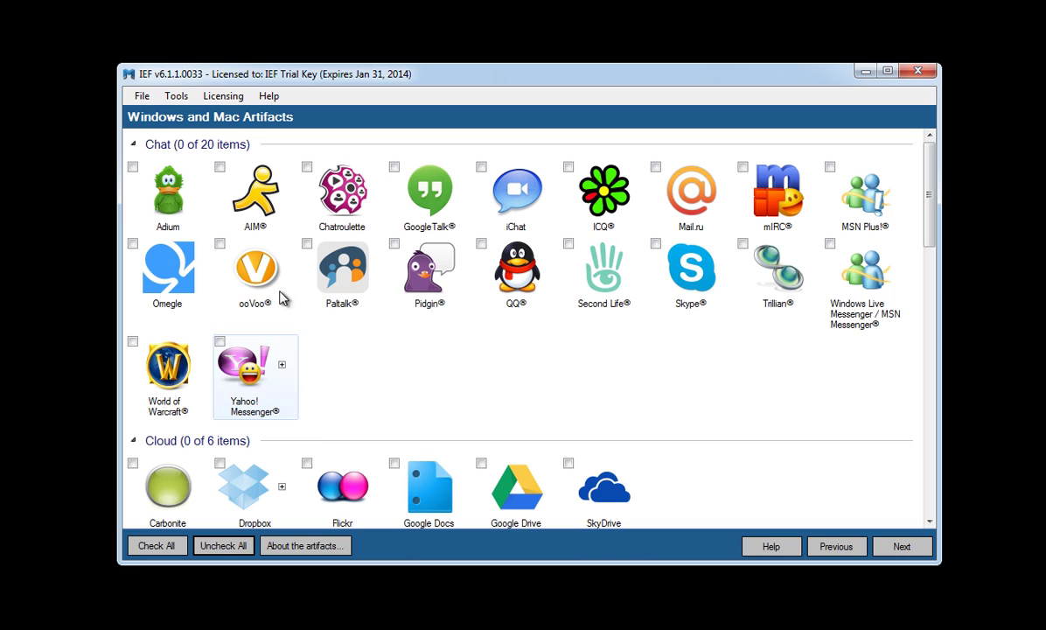
scroll(404, 374, down, 3)
scroll(404, 374, down, 3)
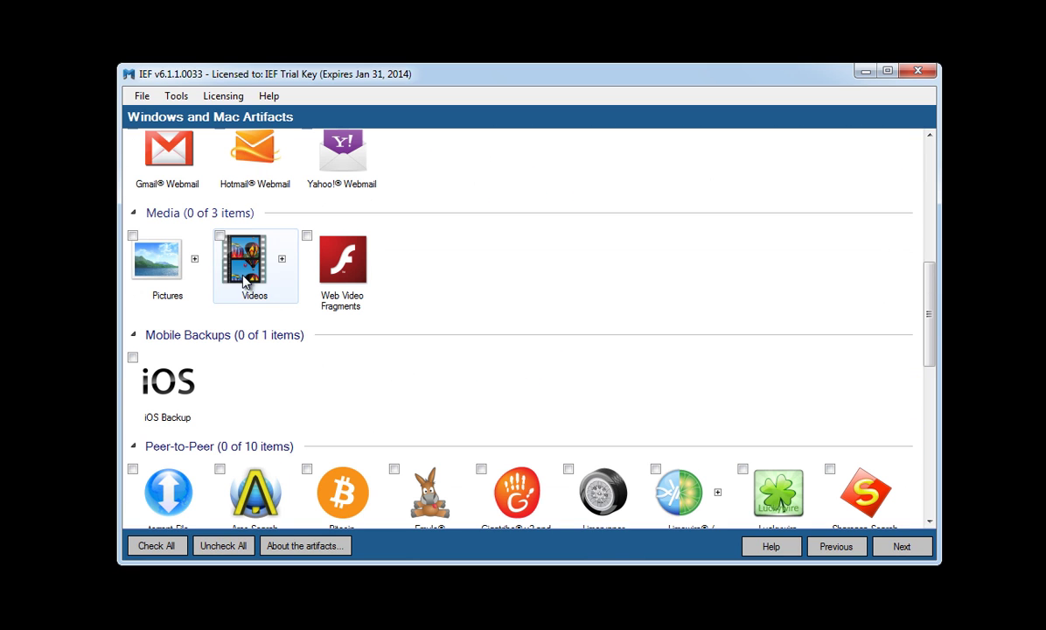
click(220, 235)
click(897, 547)
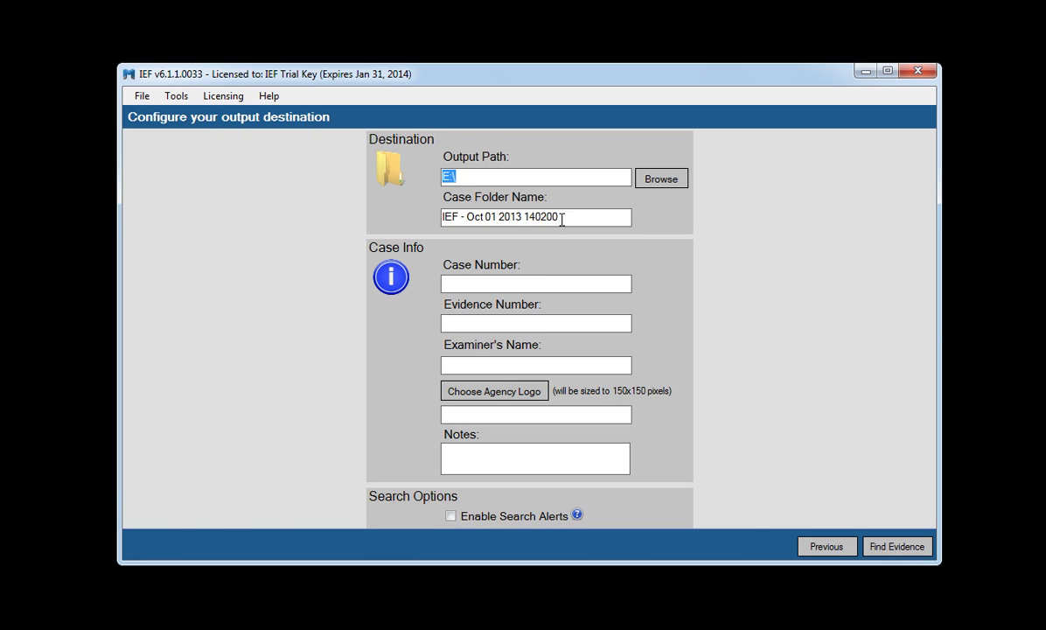
click(898, 547)
click(577, 357)
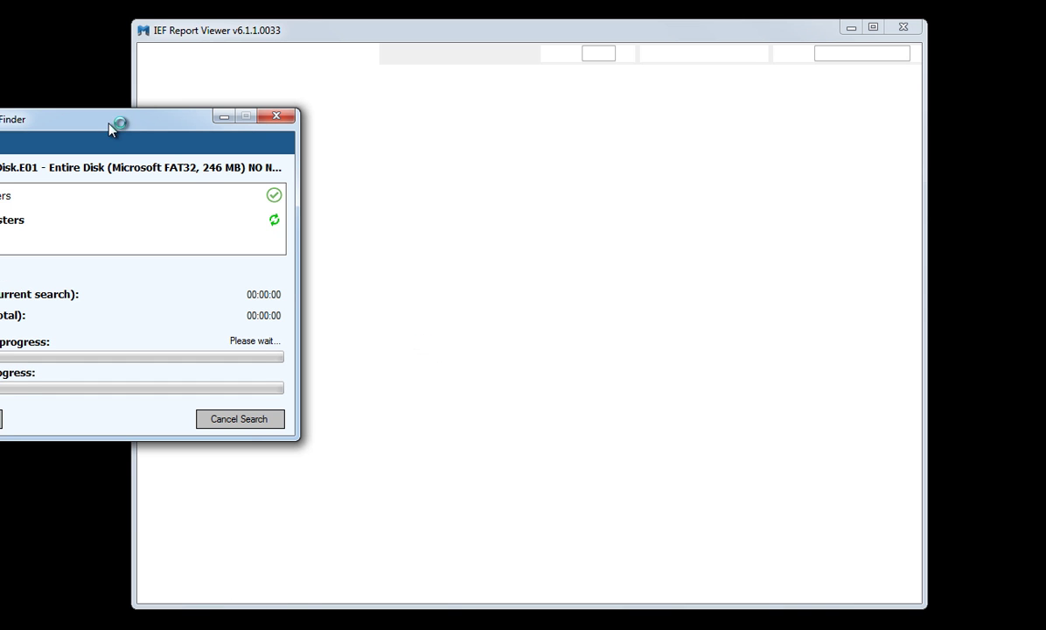
Move the Search Status and Report Viewer windows apart to review the search outcome, and close the search status
drag(109, 124, 193, 88)
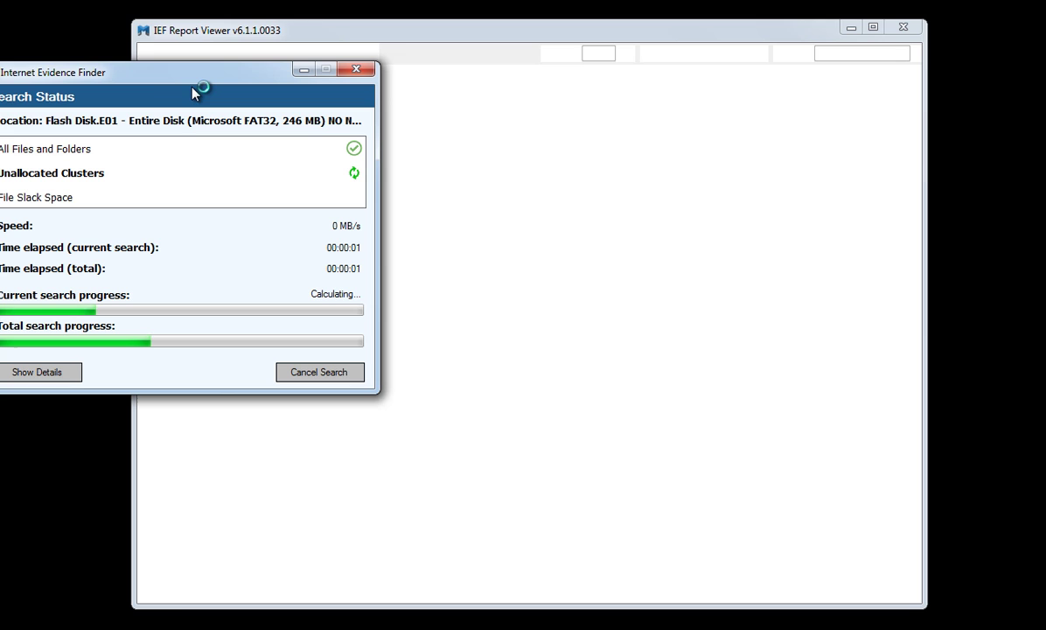
drag(137, 68, 225, 63)
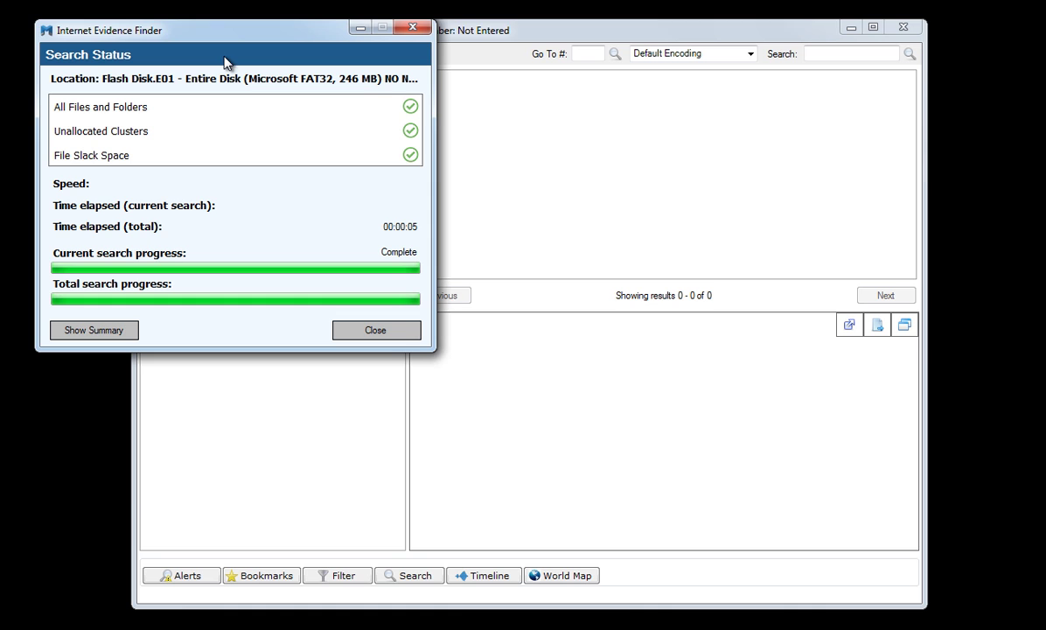
drag(505, 37, 597, 44)
click(198, 50)
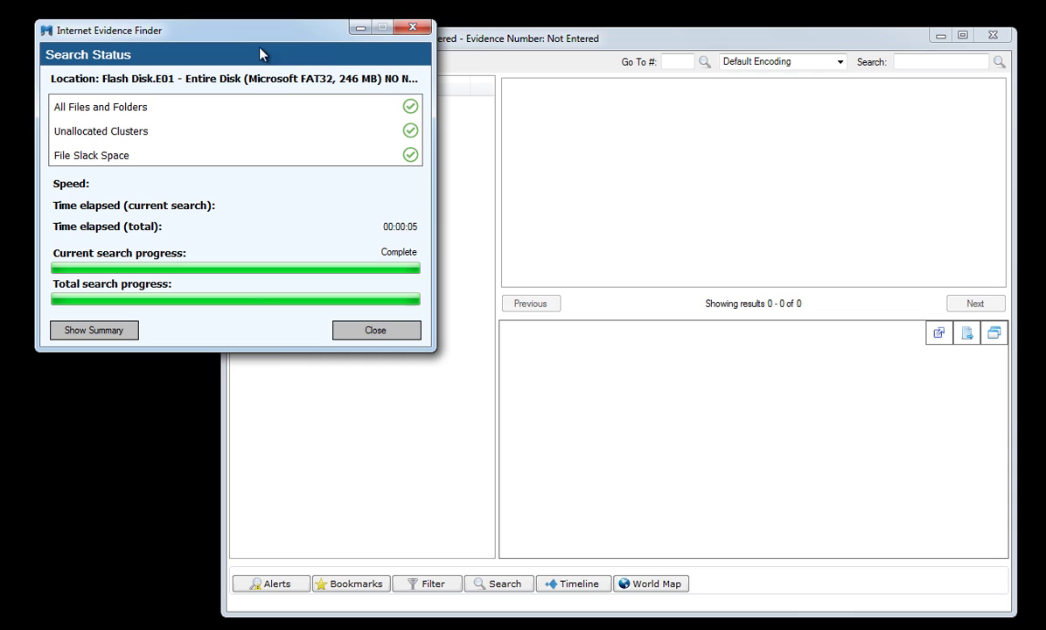
click(495, 48)
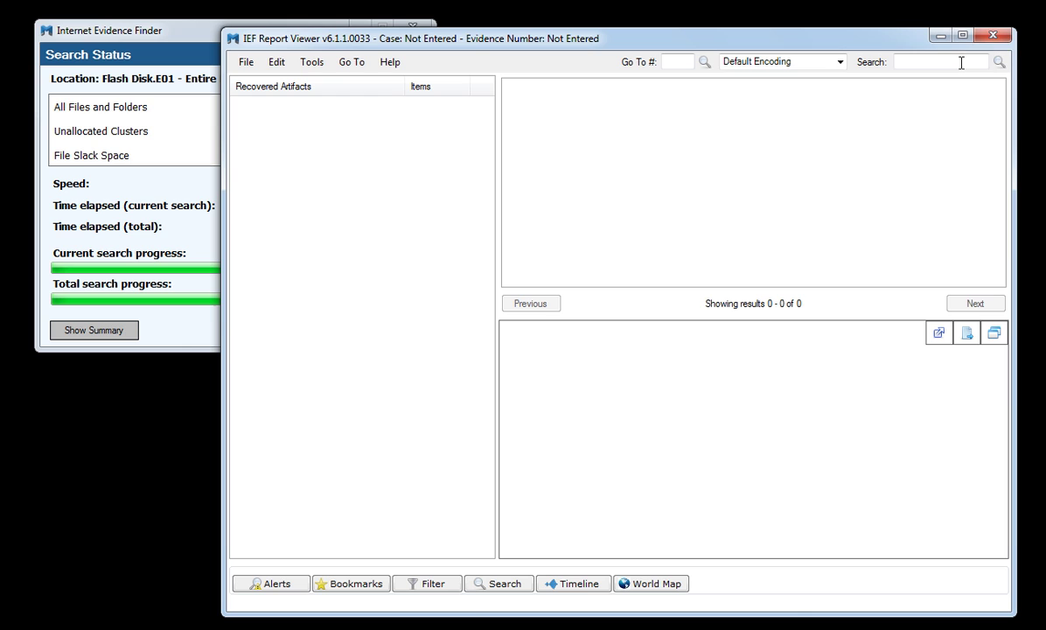
click(191, 172)
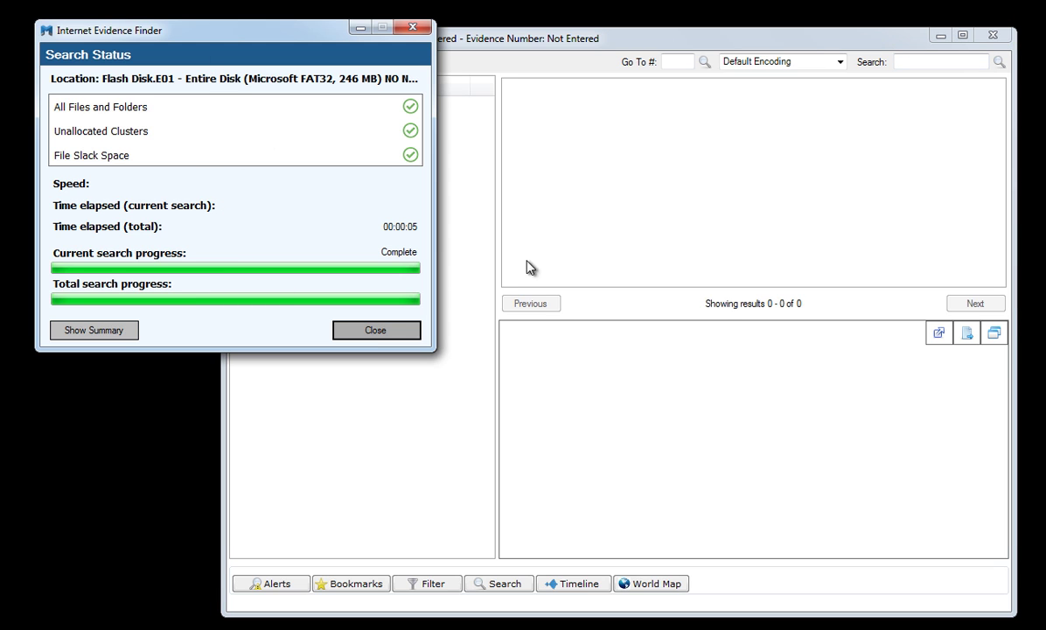
key(Return)
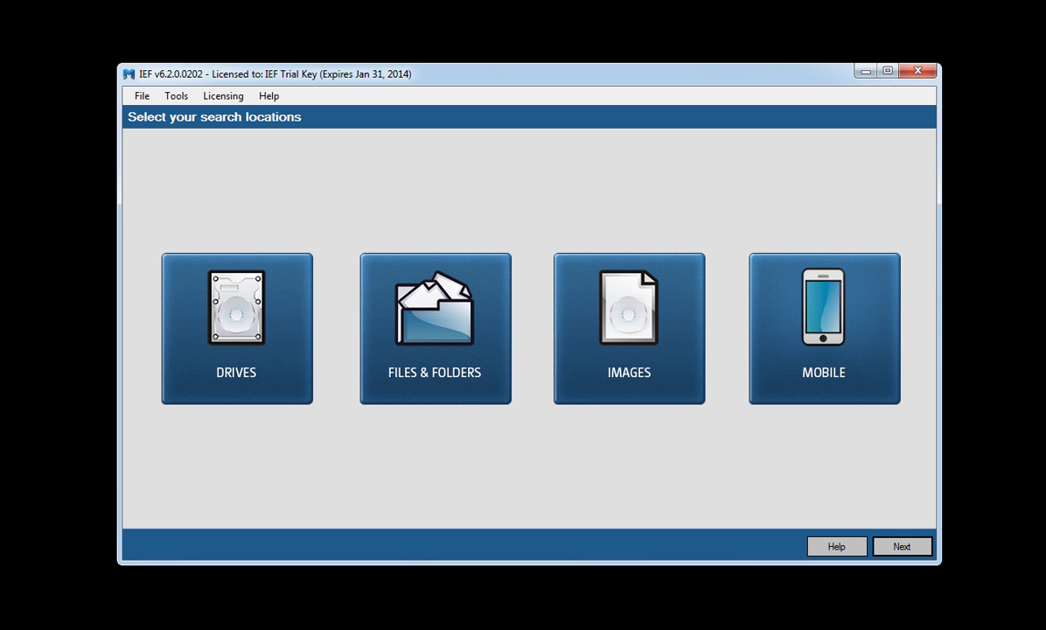
In IEF v6.2, load Flash Disk.E01 from the Desktop as a full-search image and proceed to the artifacts
click(613, 380)
click(754, 246)
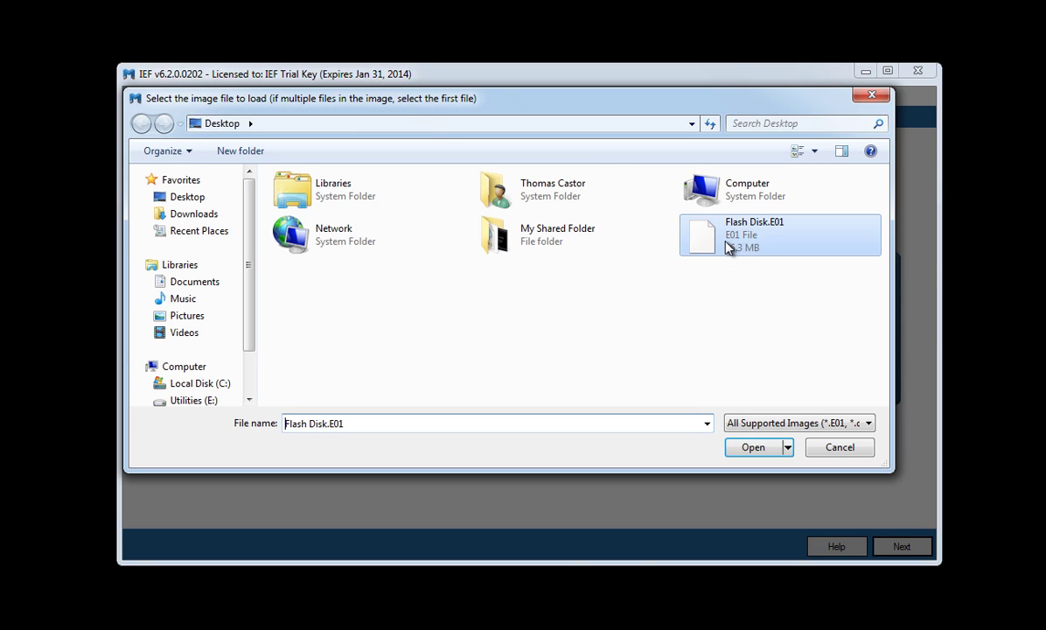
click(753, 447)
click(825, 464)
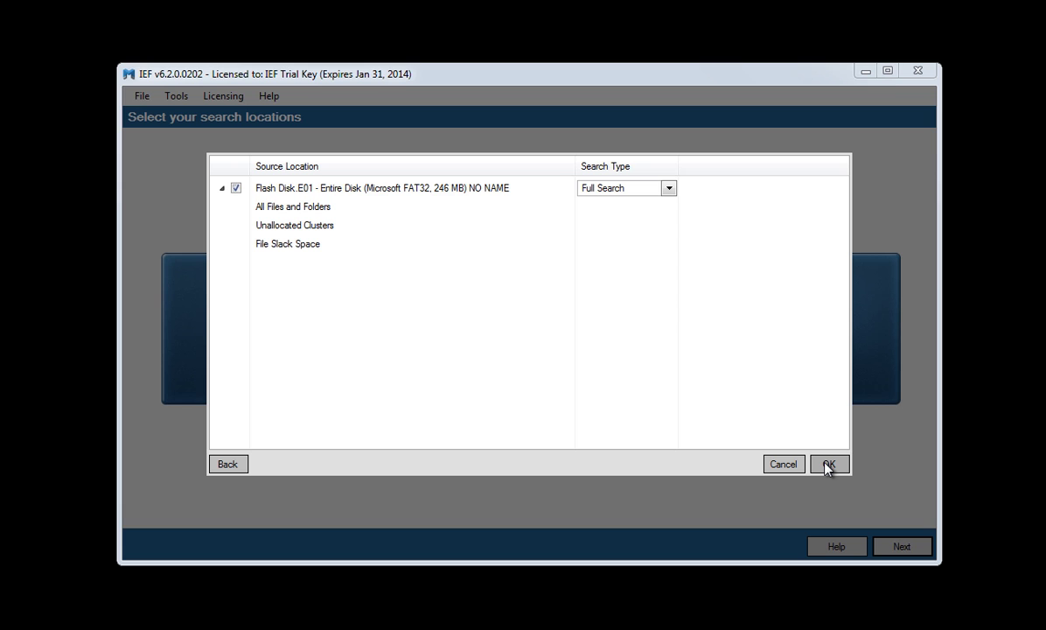
click(829, 465)
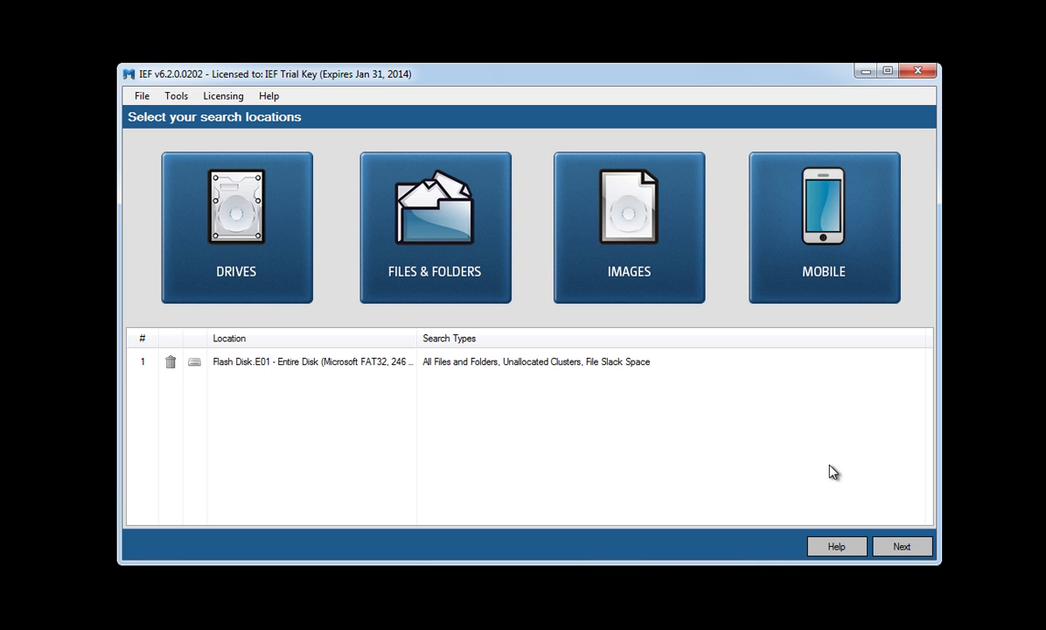
click(906, 547)
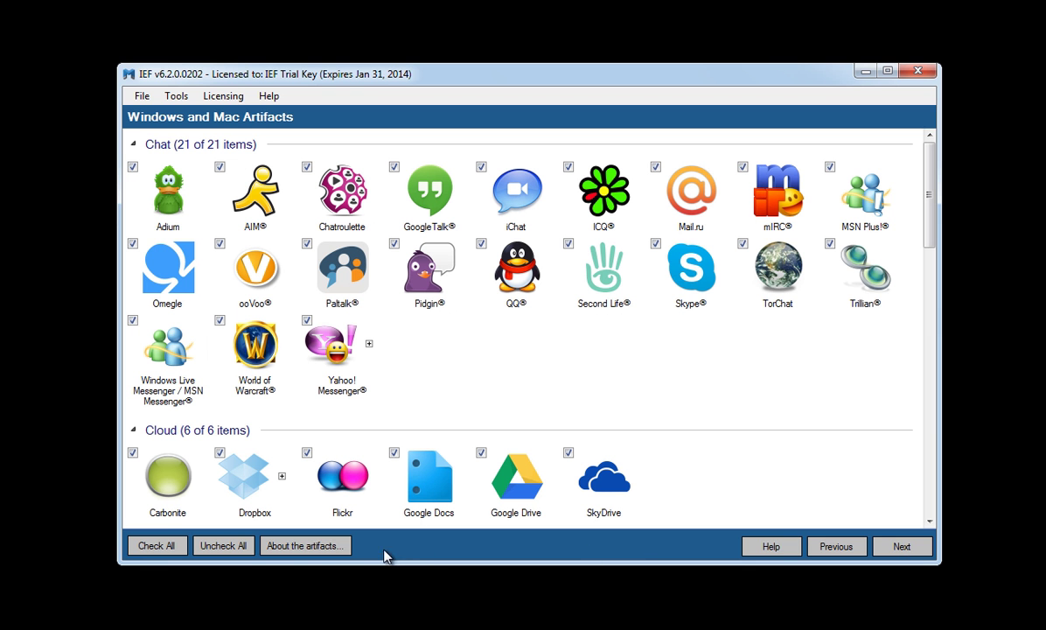
Deselect all artifacts, select only Videos under Media, and proceed to the output destination settings
click(226, 546)
scroll(461, 392, down, 3)
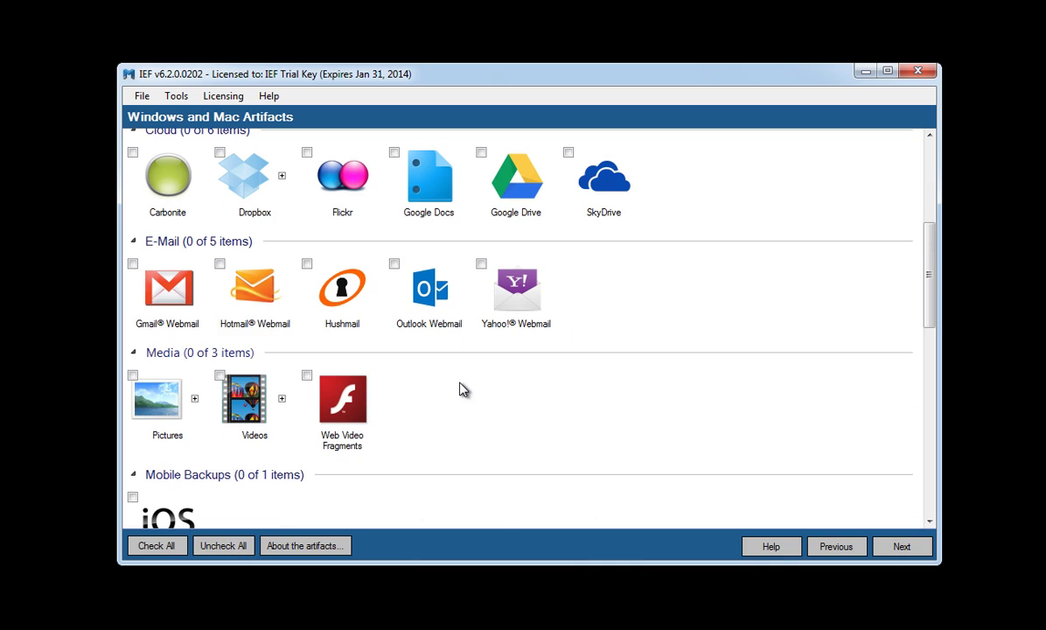
click(220, 375)
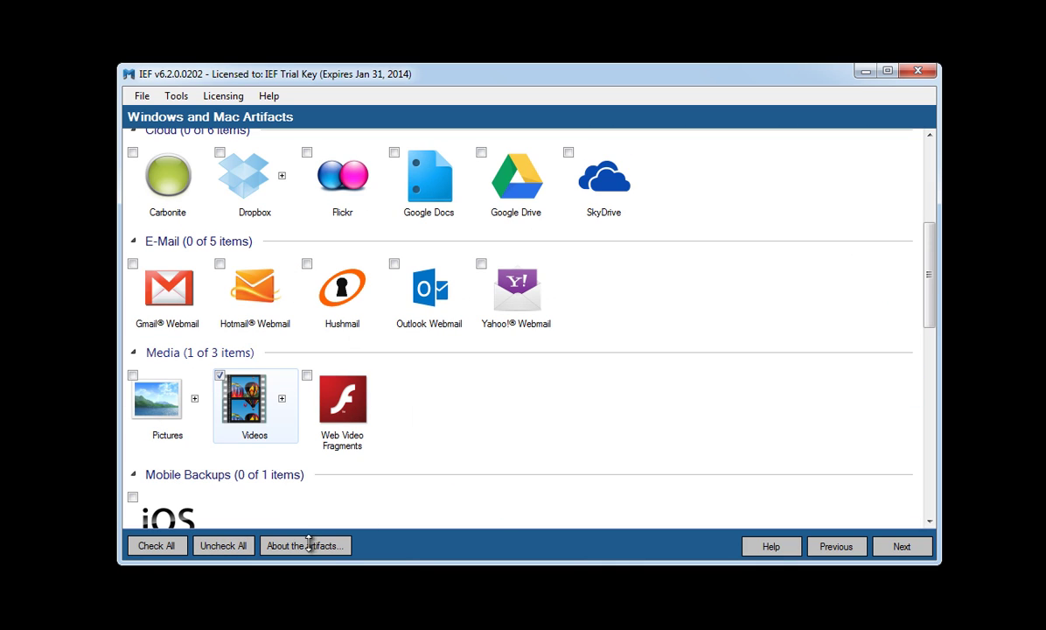
click(906, 547)
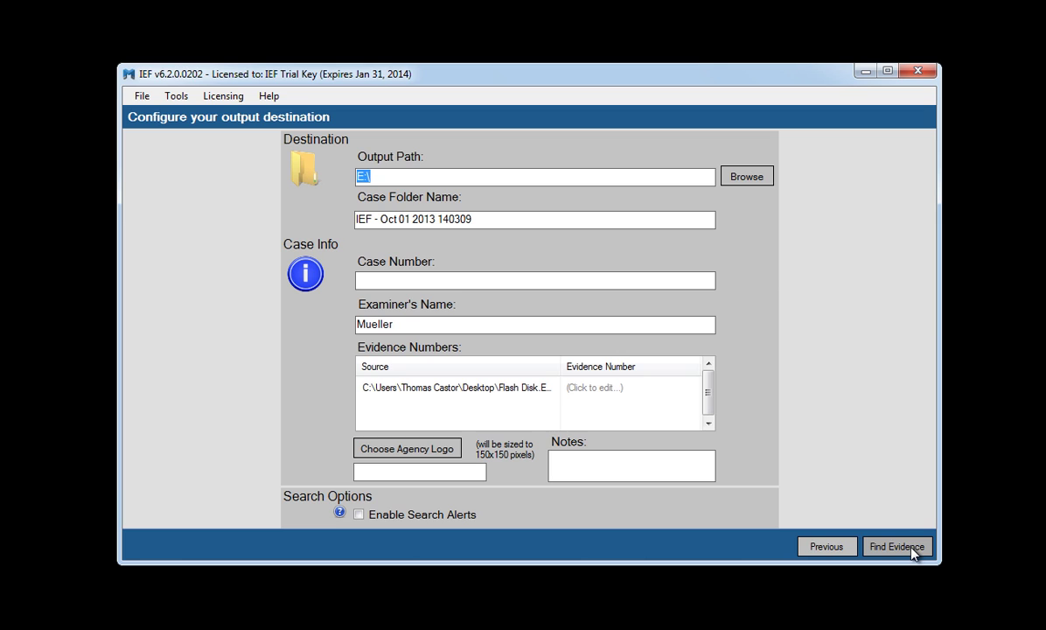
Set the Flash Disk image's evidence number to 1 and start finding evidence
click(643, 393)
click(641, 390)
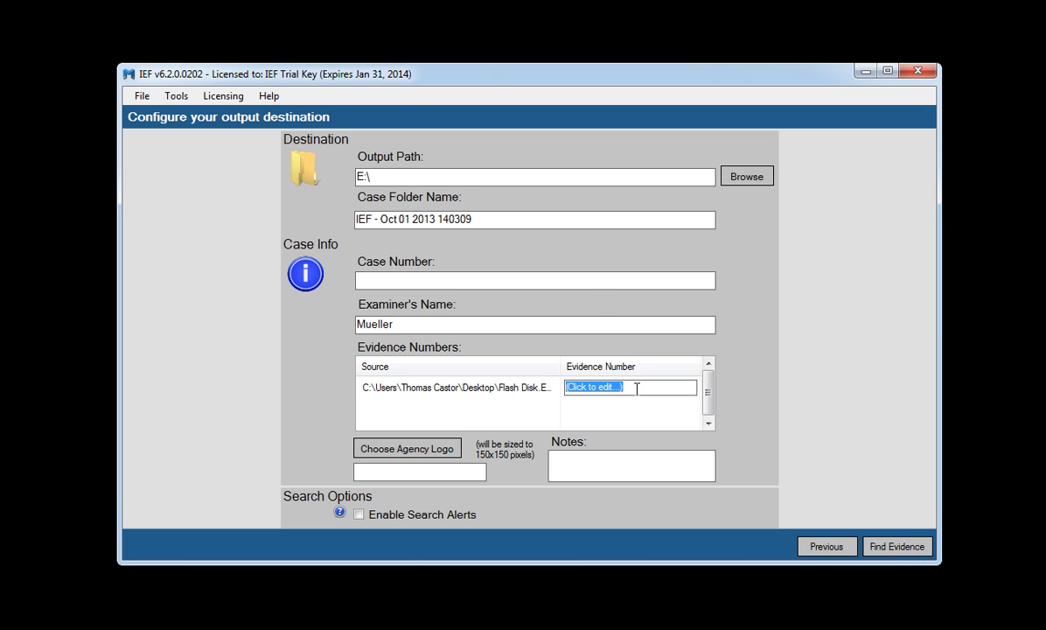
text(1)
click(901, 546)
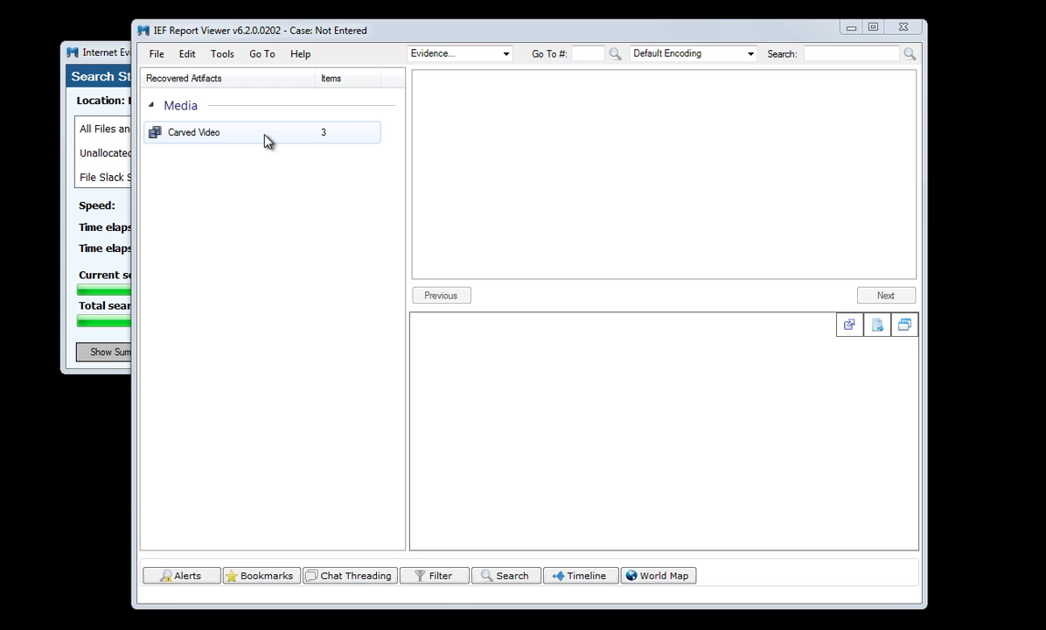
Show the Carved Video results in the Report Viewer and reposition and widen its window to fit all columns
click(107, 54)
click(394, 27)
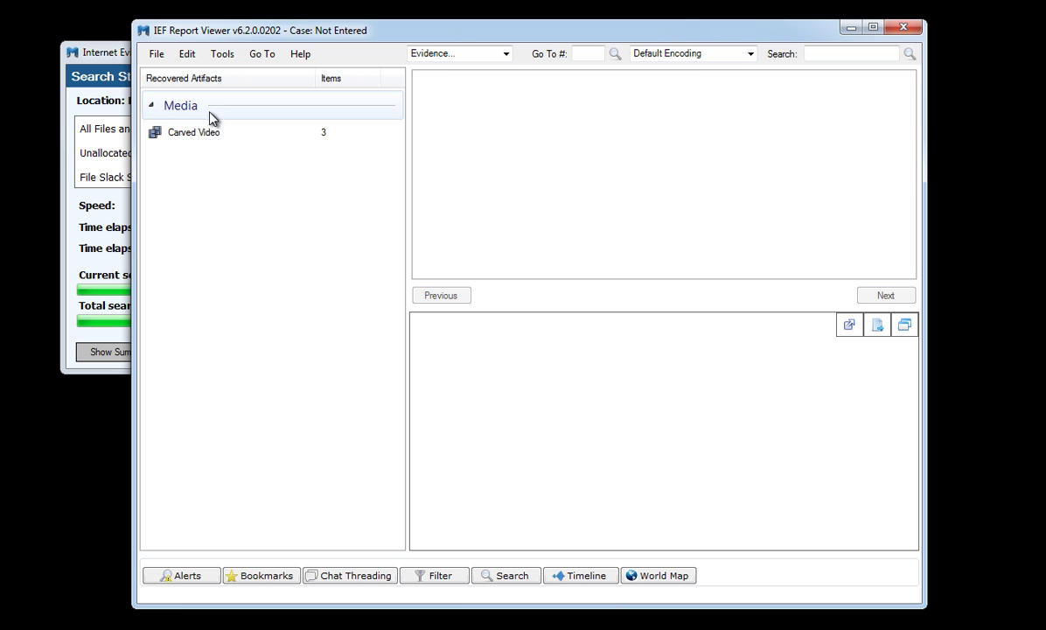
click(198, 133)
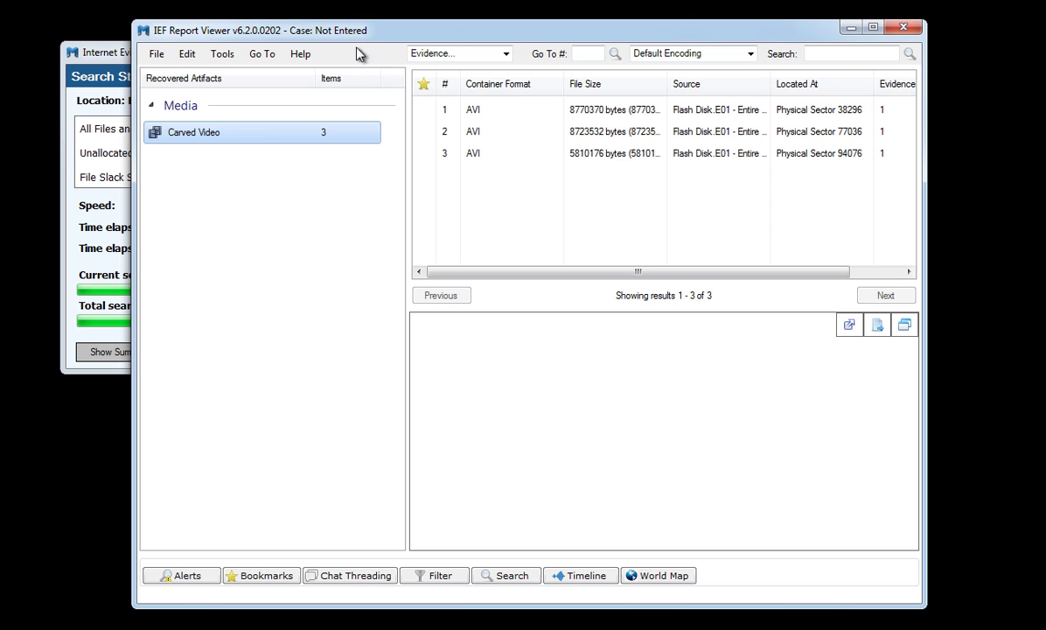
drag(366, 31, 237, 11)
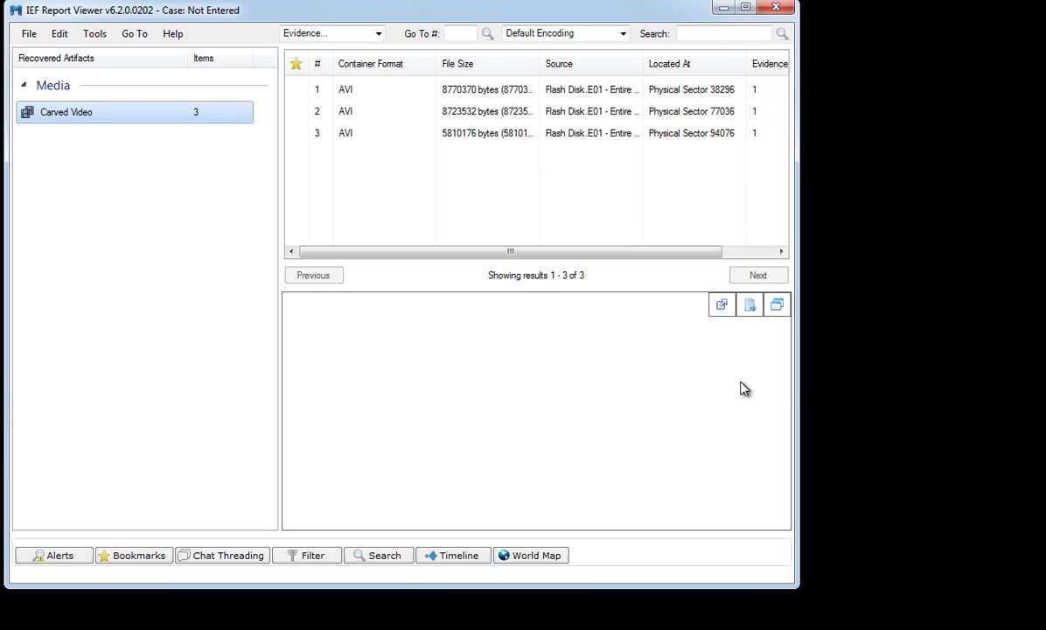
drag(792, 381, 1031, 425)
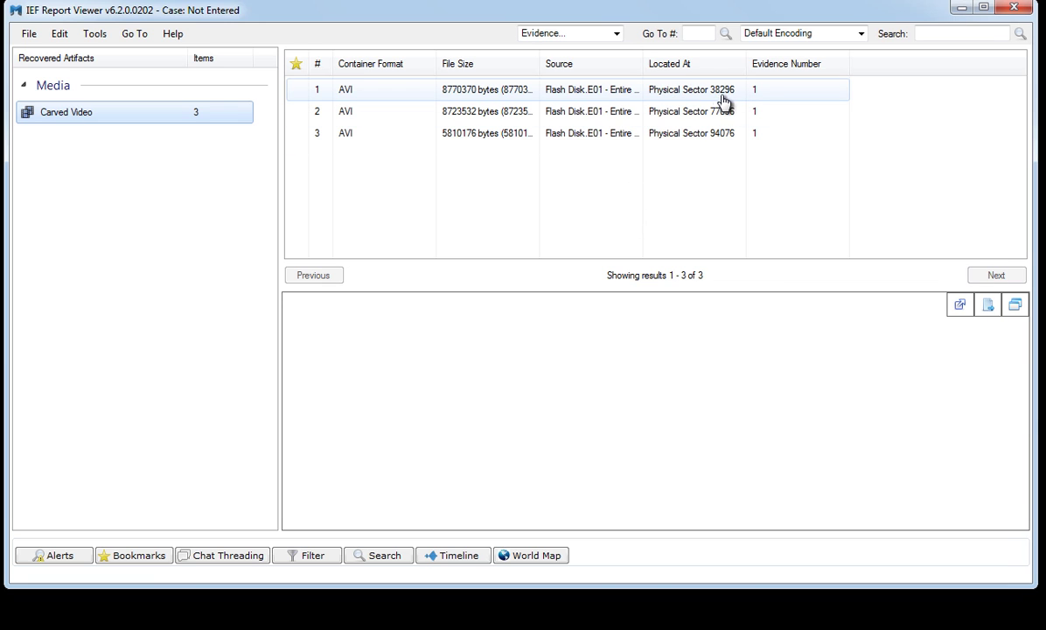
Inspect the details of the first carved AVI video and its available export options, without exporting
click(484, 99)
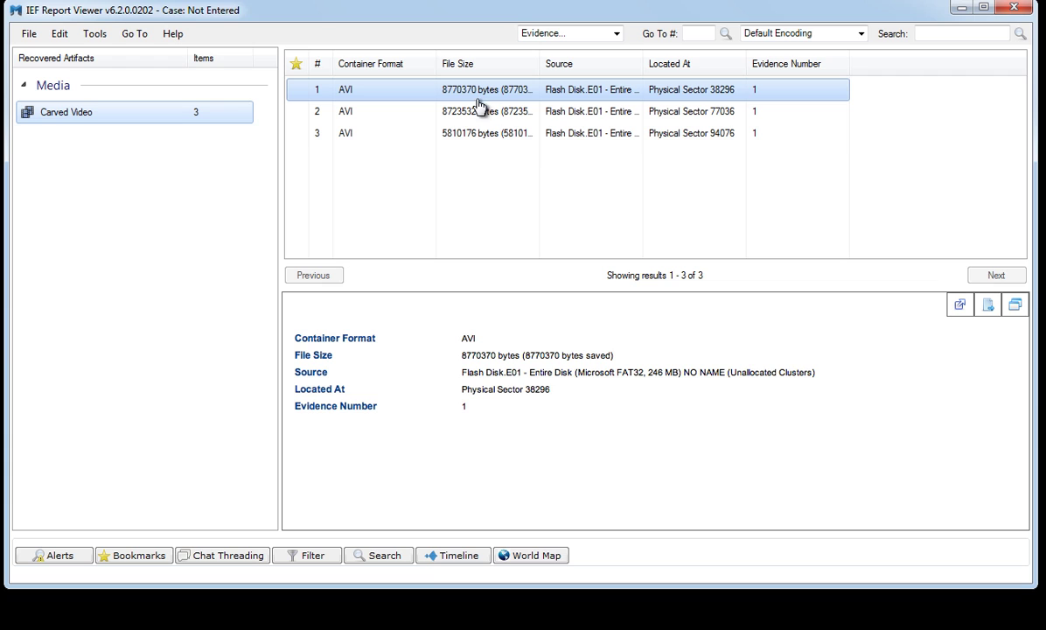
right_click(357, 90)
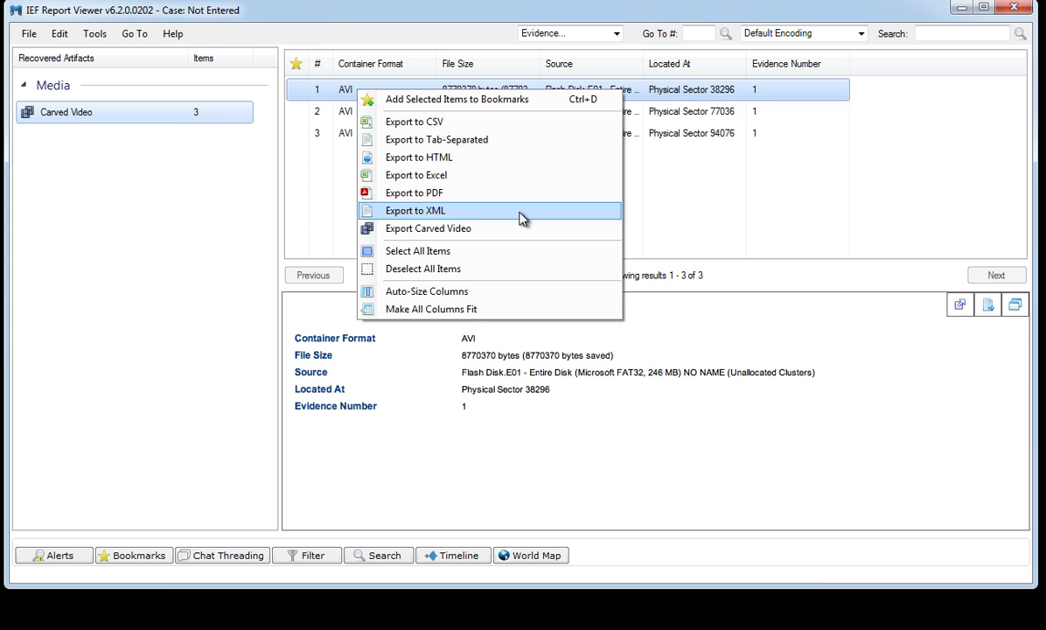
click(693, 216)
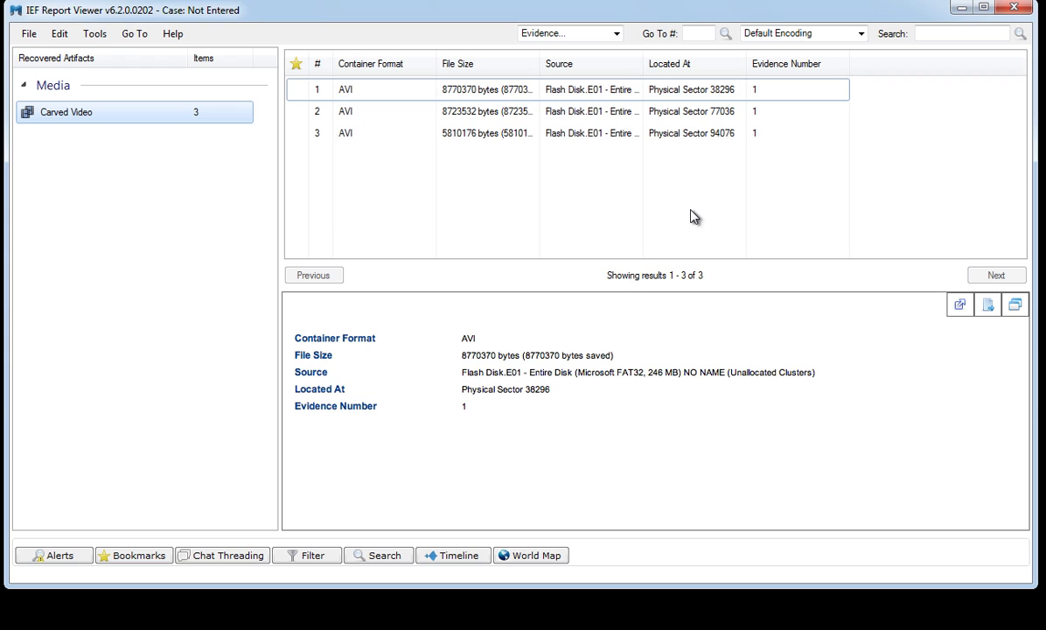